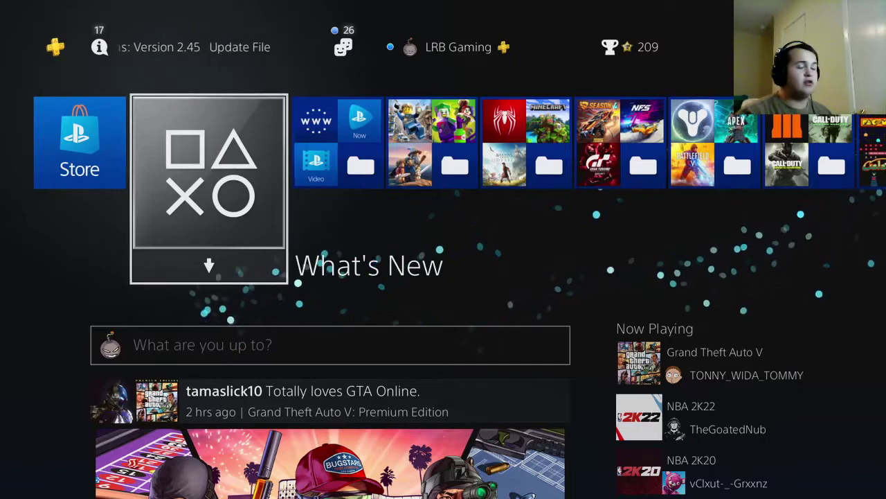
Step: Open the console's Settings from the home screen
key("Right")
key("Right")
key("Right")
key("Right")
key("Right")
key("Right")
key("Right")
key("Right")
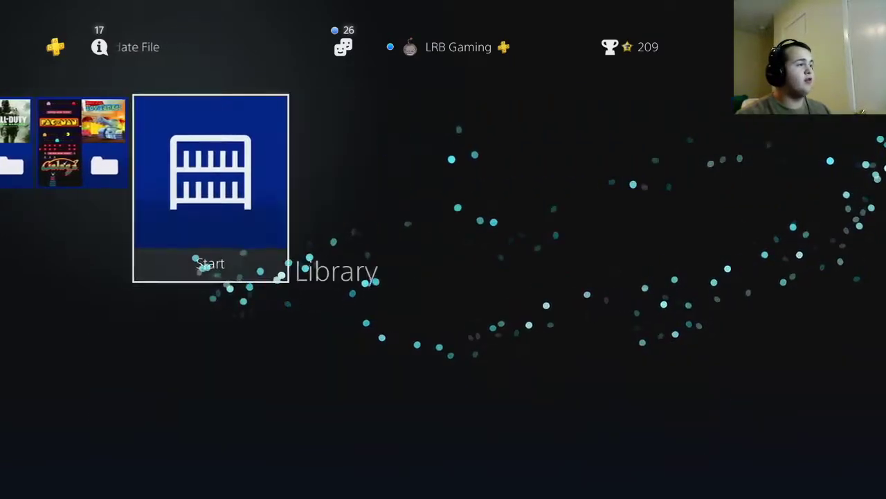
key("Up")
key("Return")
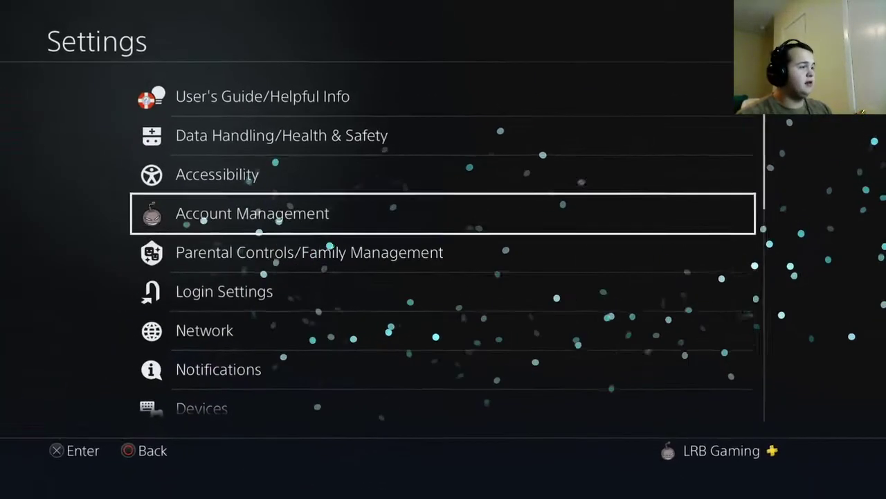
Step: Open the Network settings and start setting up an internet connection
key("Down")
key("Down")
key("Down")
key("Return")
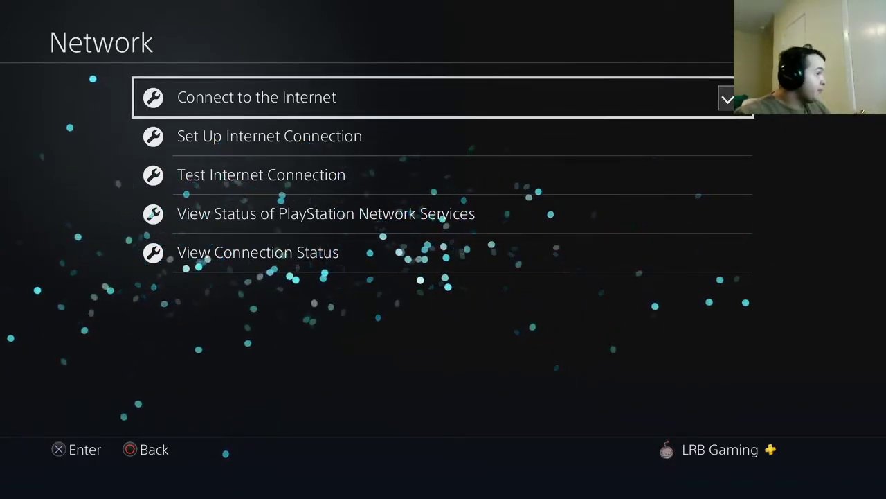
key("Down")
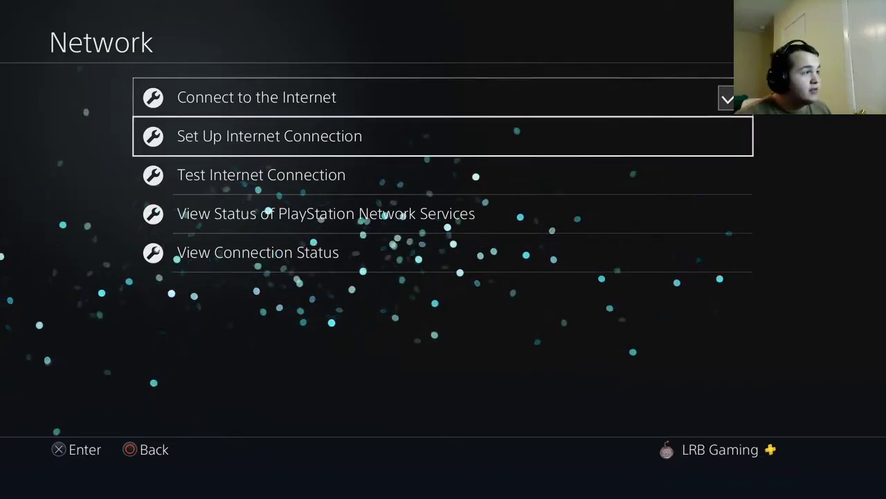
key("Return")
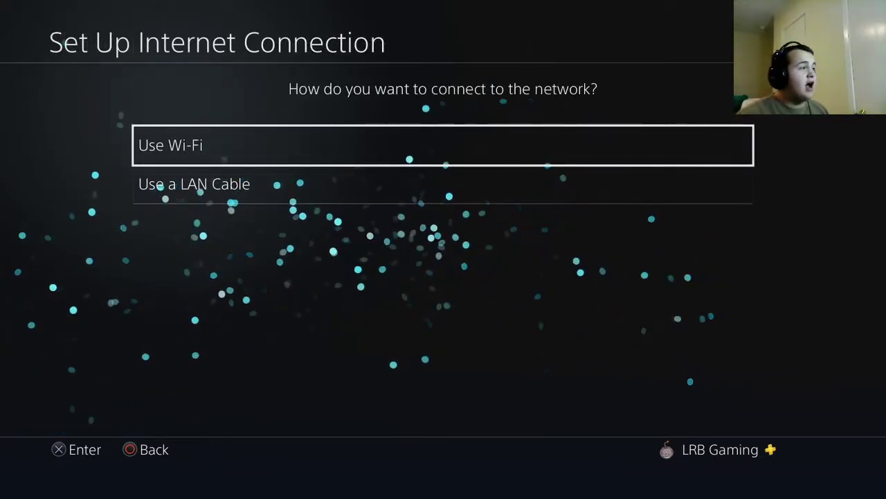
Step: Choose Wi-Fi as the connection type and Custom as the setup method
key("Down")
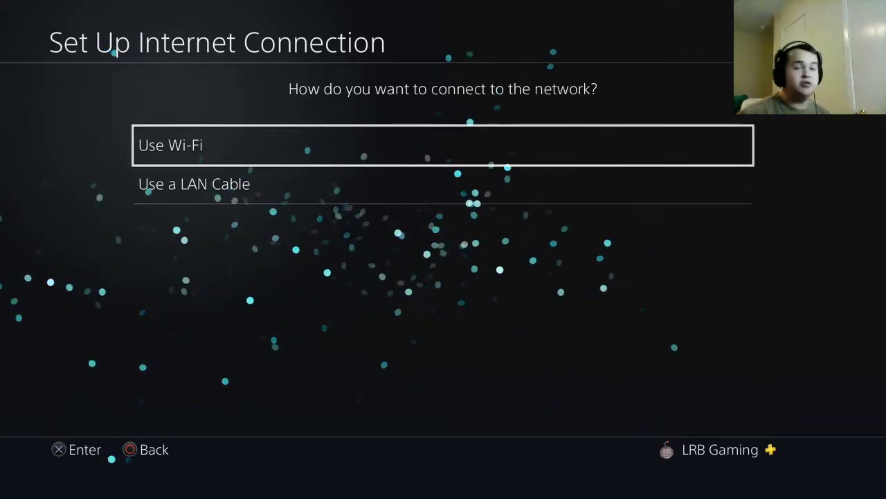
key("Return")
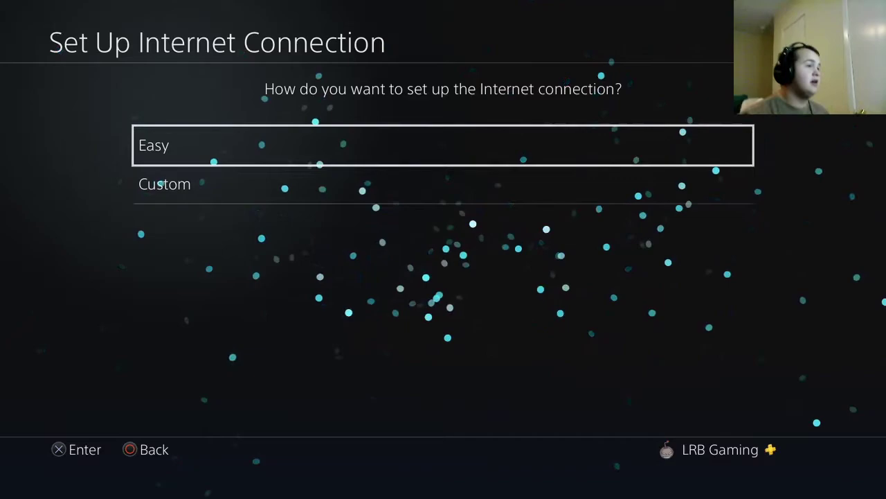
key("Down")
key("Up")
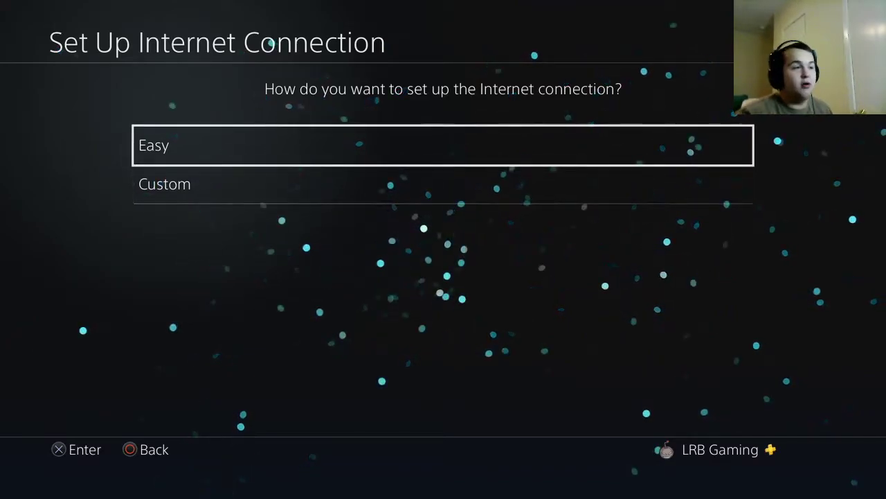
key("Down")
key("Up")
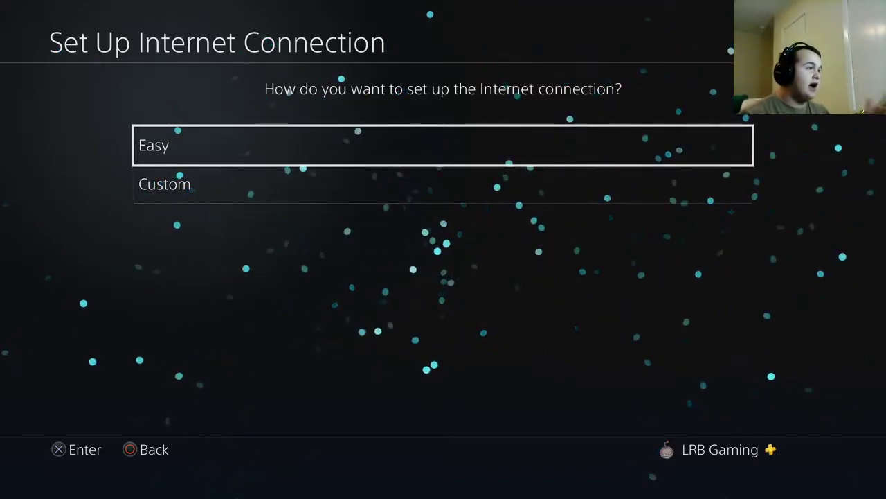
key("Down")
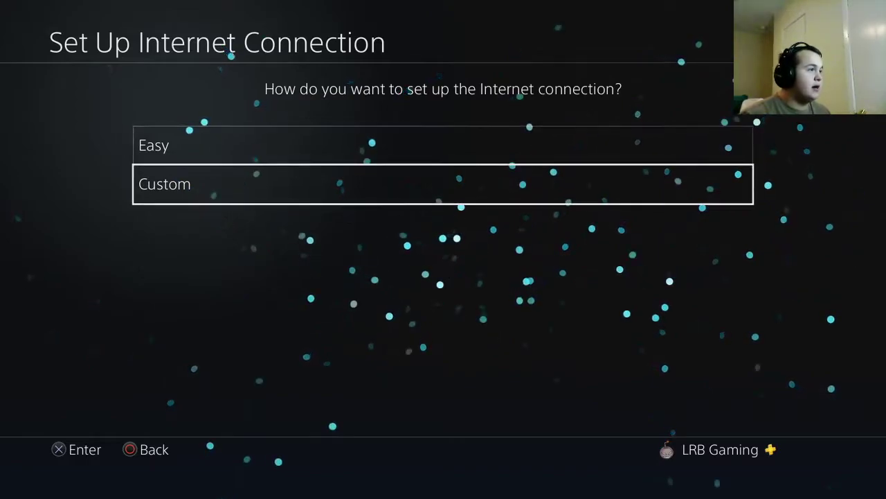
key("Up")
key("Down")
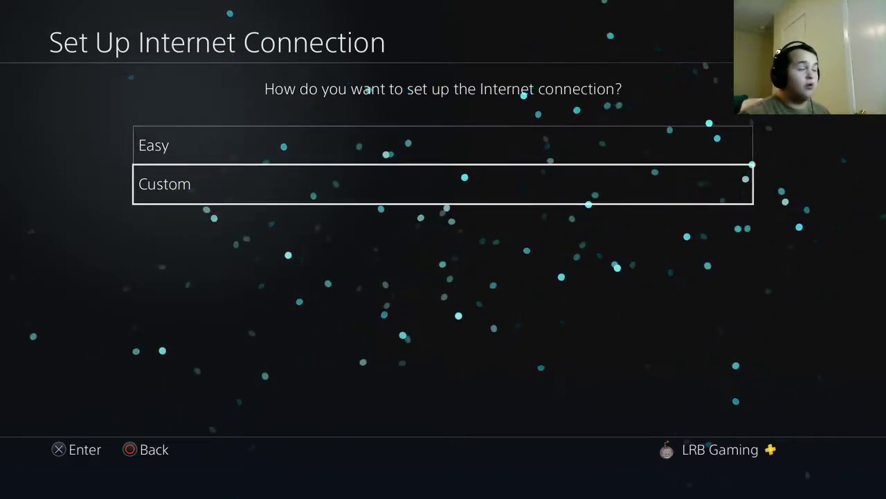
key("Return")
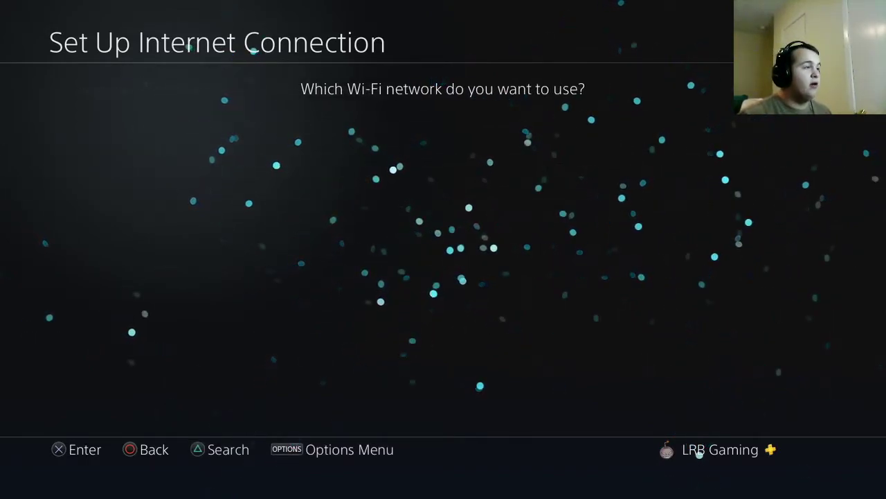
Step: Select the Wi-Fi network, using automatic IP address settings and Do Not Specify for the DHCP host name
key("Return")
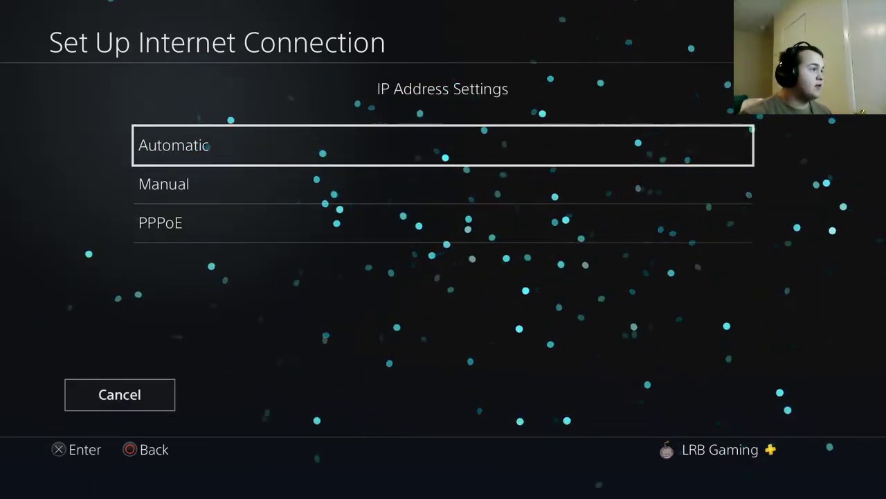
key("Return")
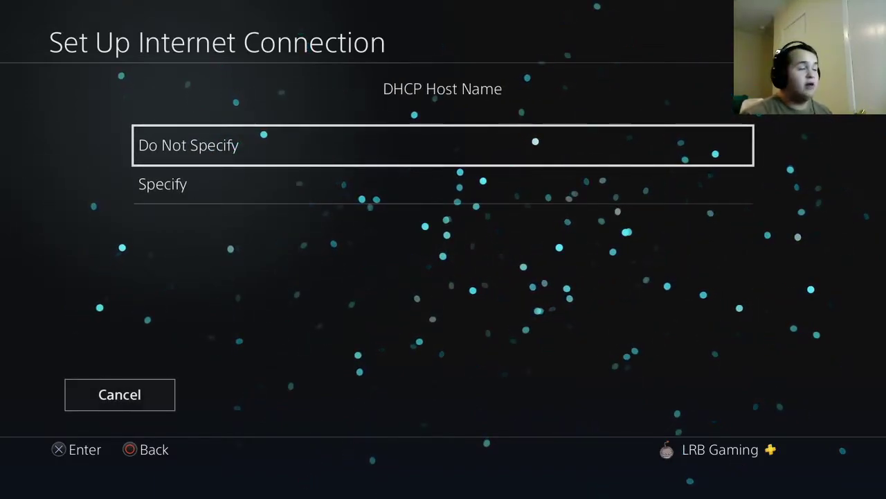
key("Return")
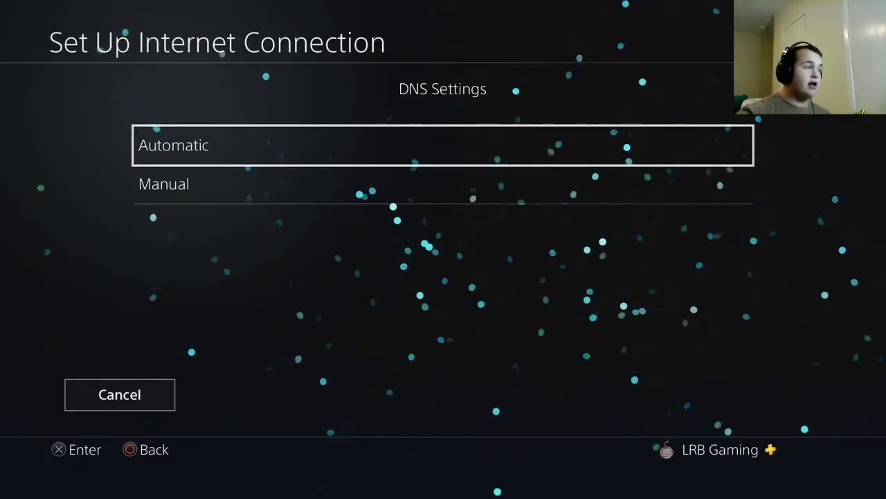
key("Down")
key("Return")
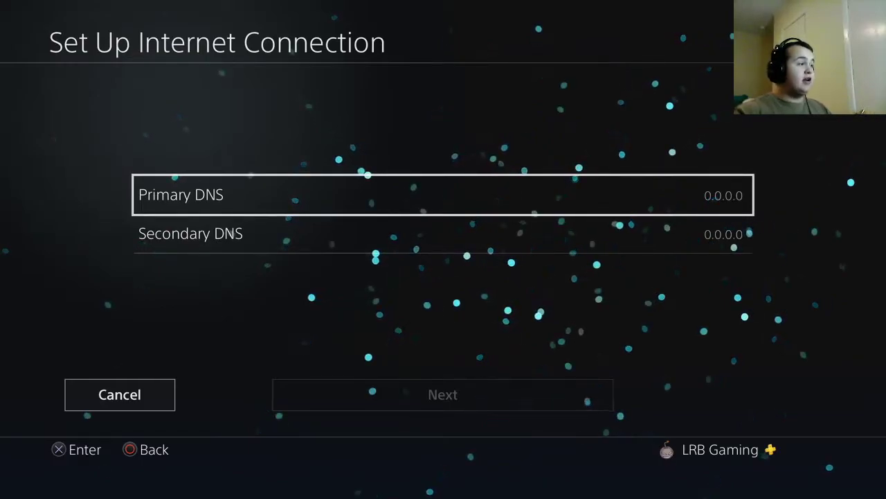
key("Down")
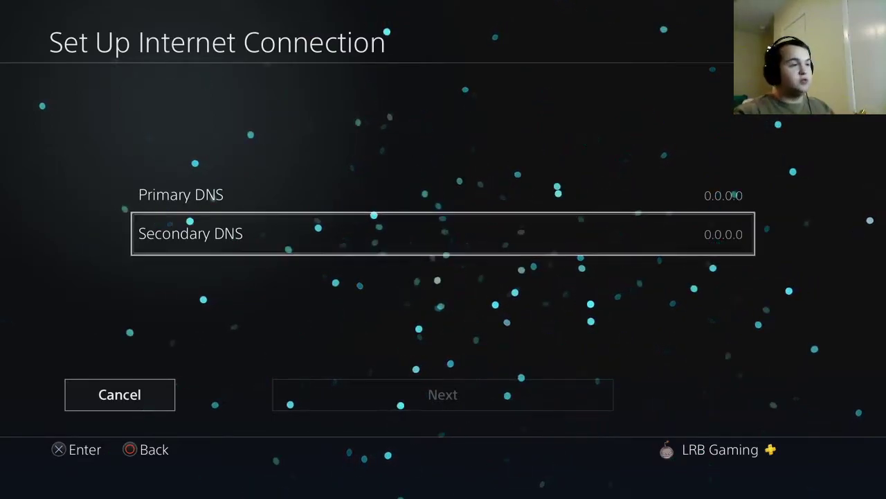
key("Up")
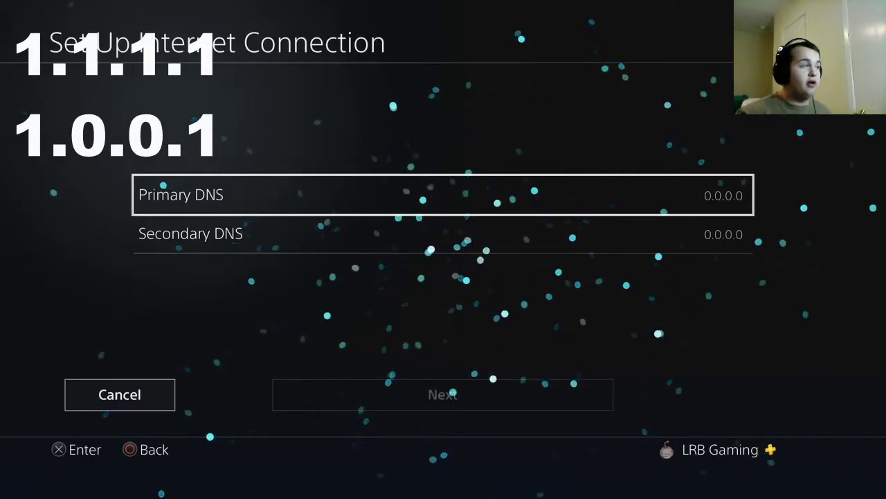
key("Down")
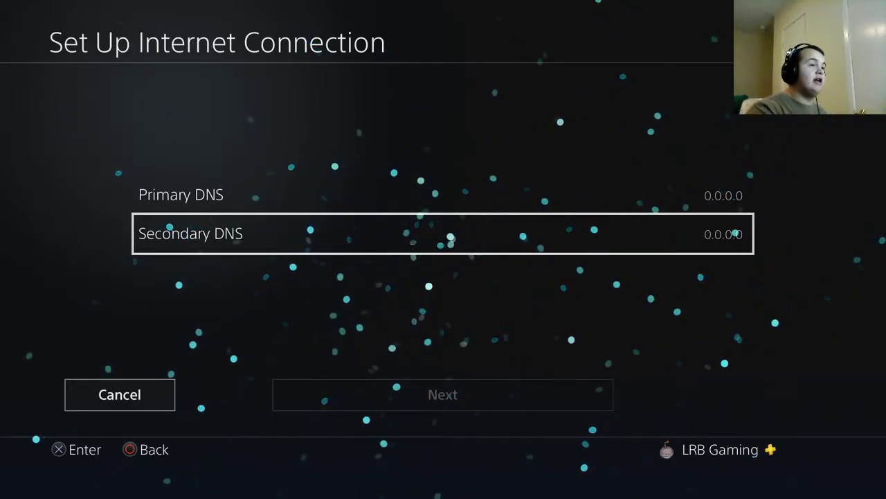
key("Escape")
key("Up")
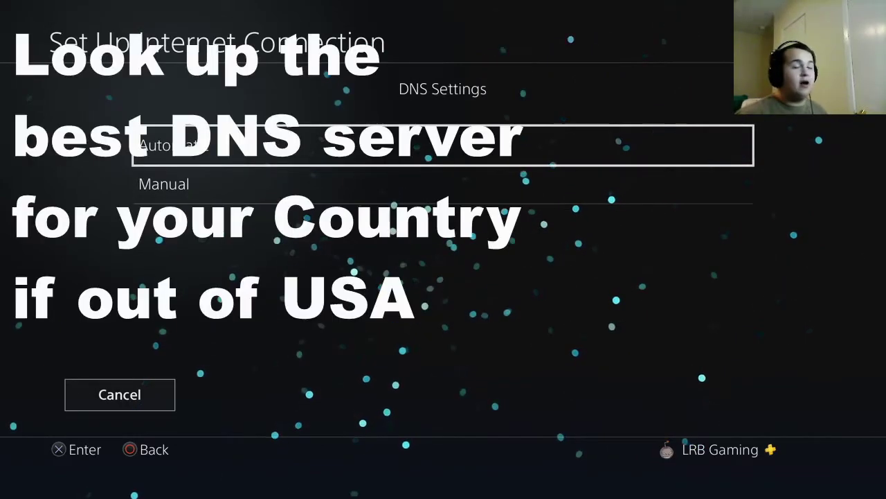
Step: Set the DNS settings to Automatic and the MTU settings to Manual
key("Return")
key("Down")
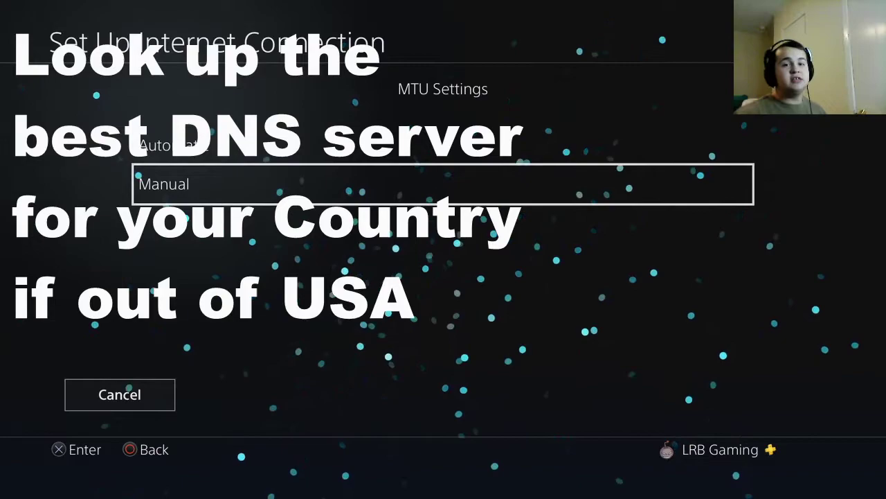
key("Return")
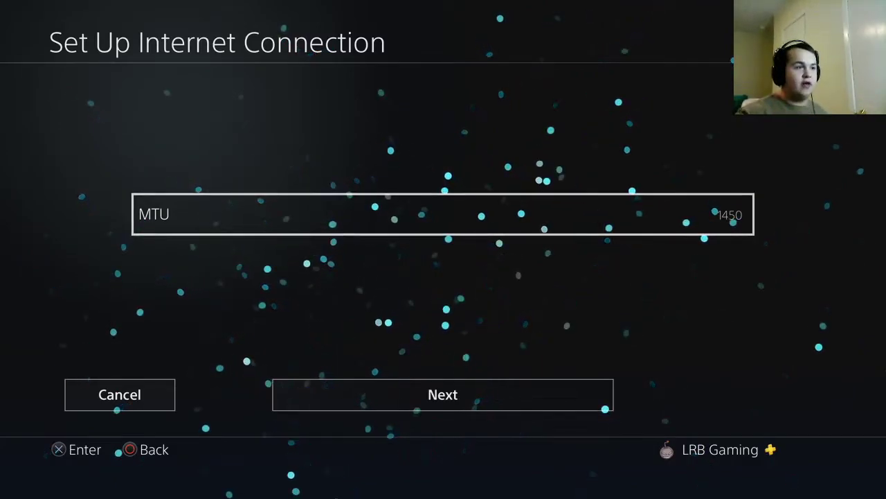
key("Return")
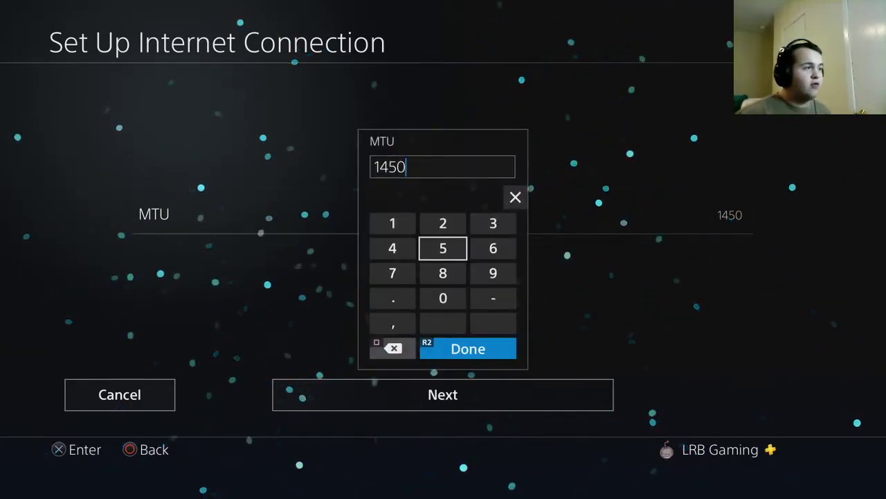
key("Escape")
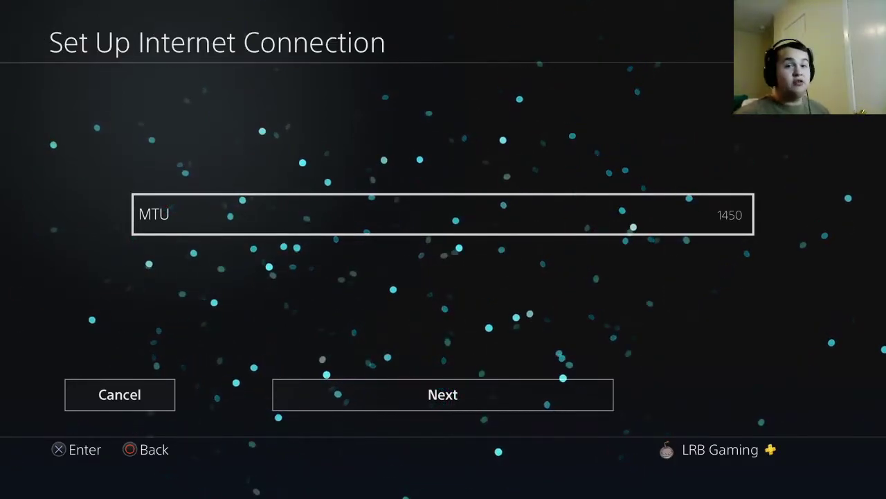
key("Return")
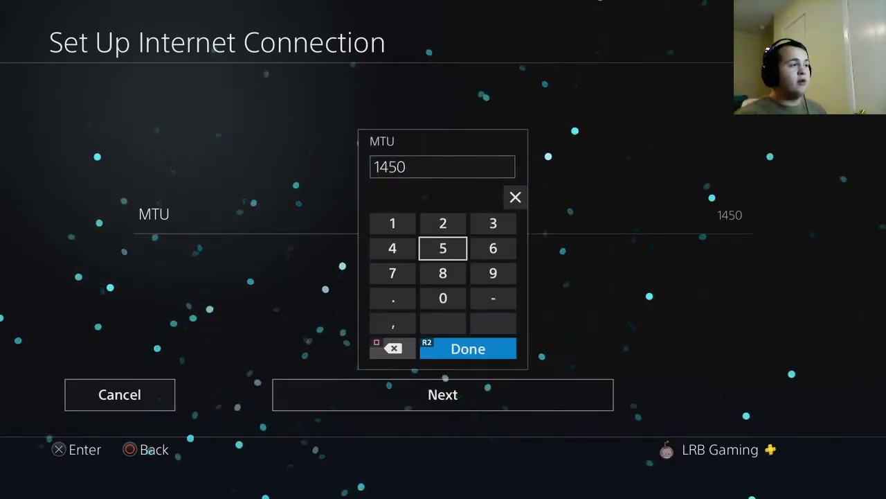
key("Escape")
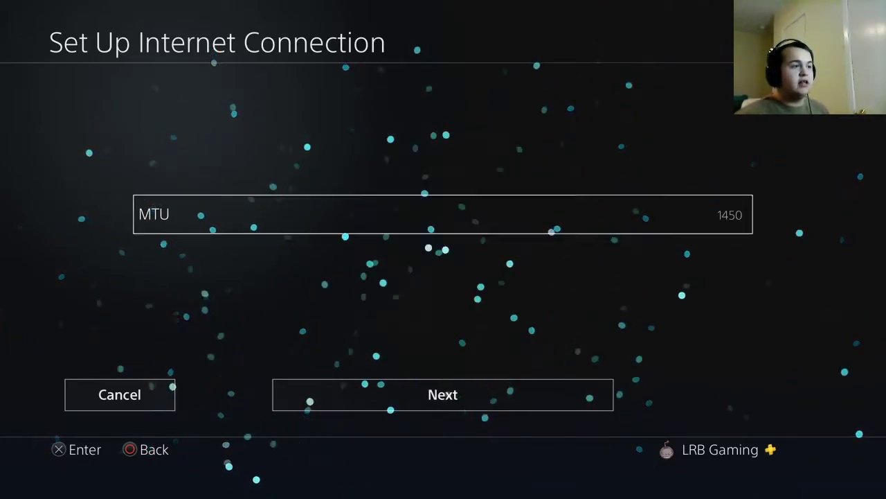
Step: Accept the MTU value of 1450 and choose Do Not Use for the proxy server
key("Down")
key("Return")
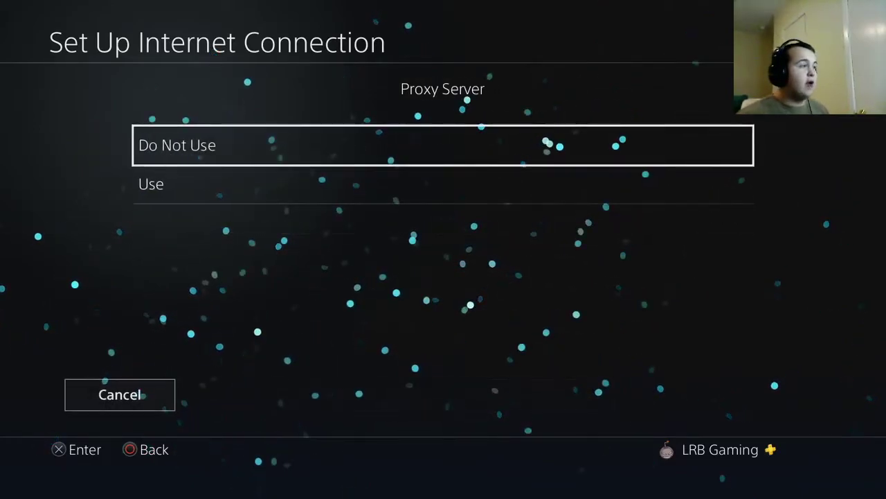
key("Return")
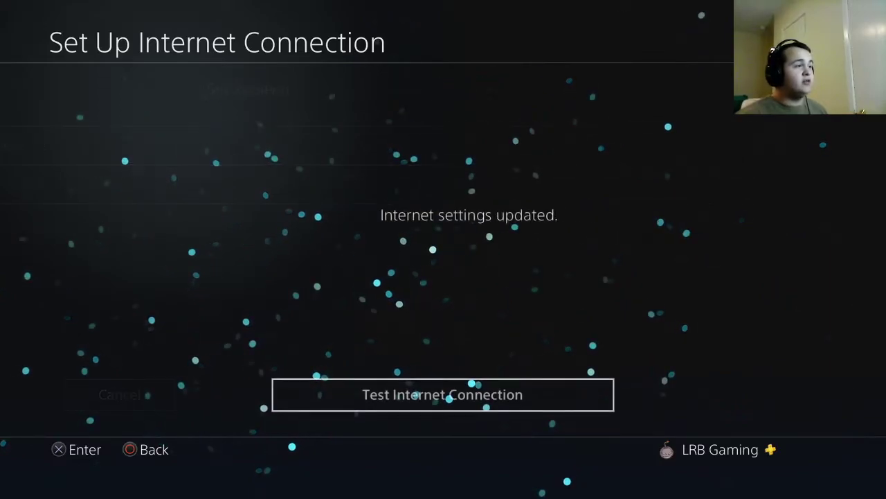